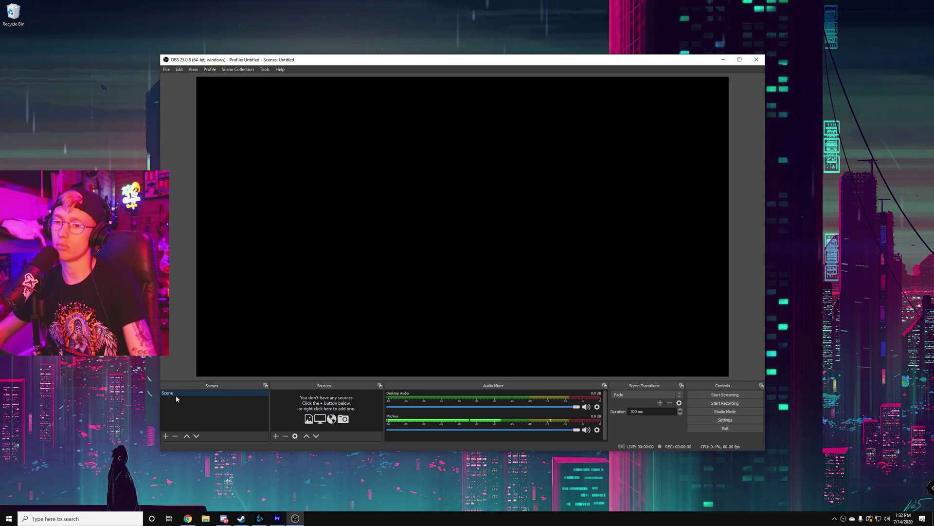
- Rename the existing scene to "Gameplay"
right_click(174, 393)
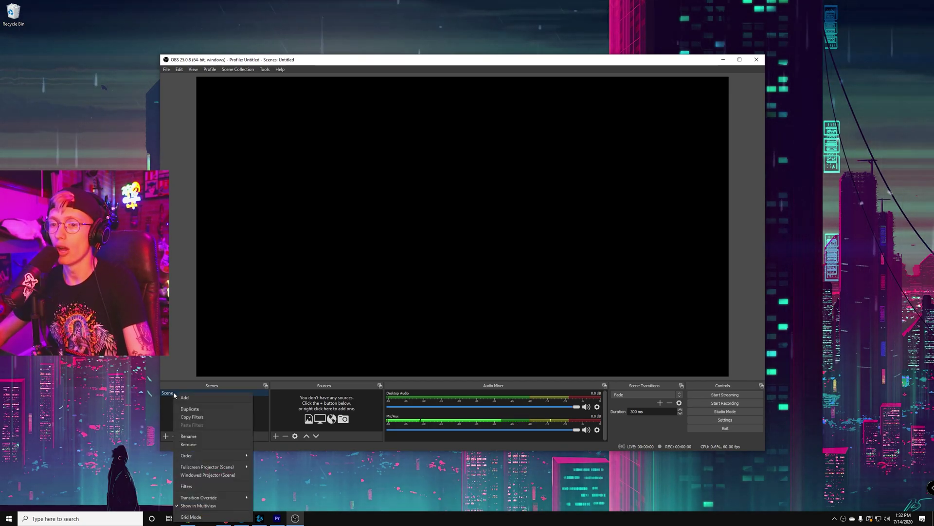
click(188, 436)
text(Ga)
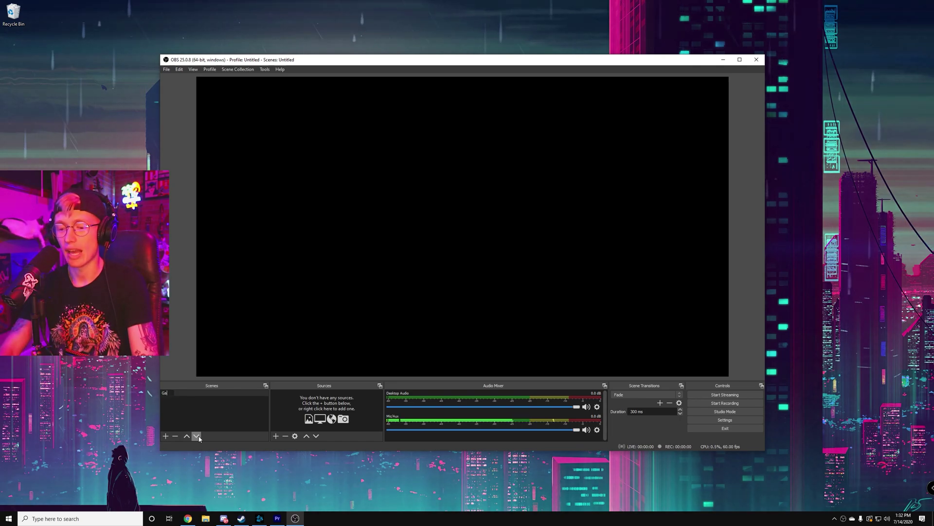
text(meplay)
key(Return)
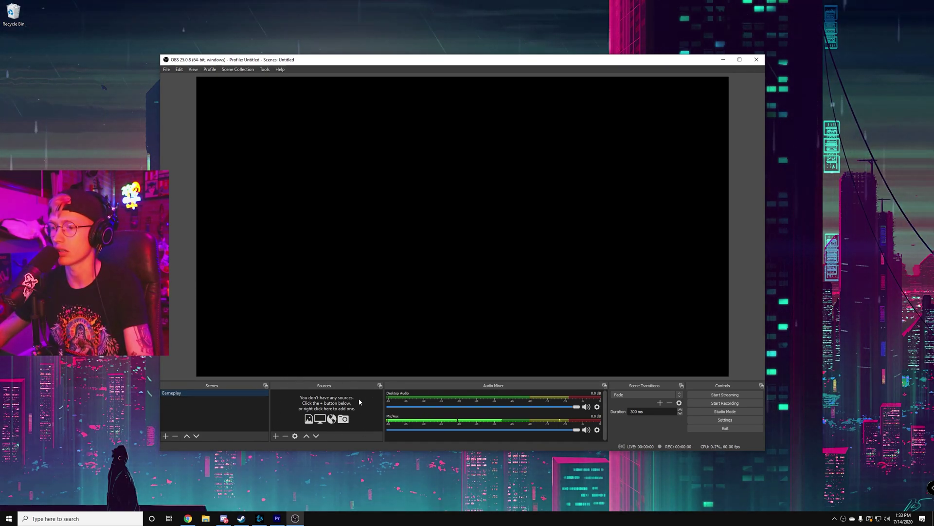
click(276, 436)
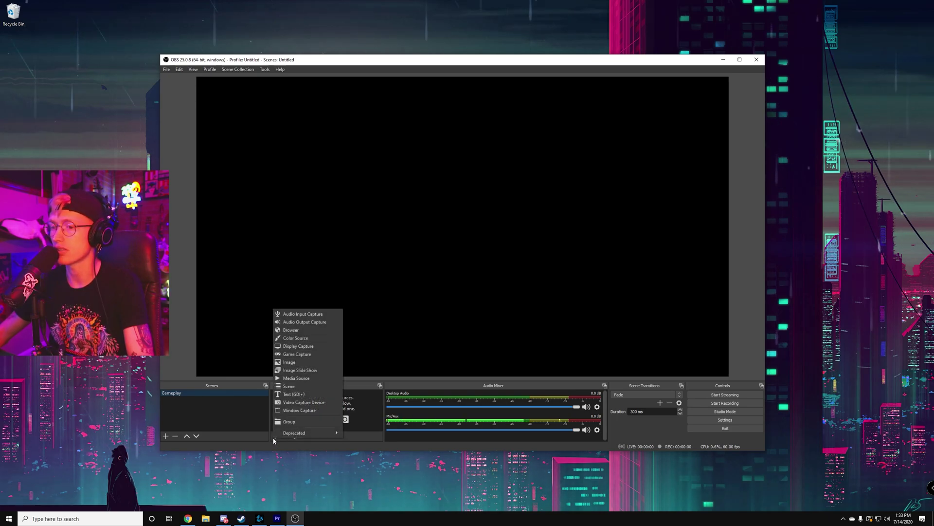
click(353, 407)
right_click(352, 407)
click(348, 311)
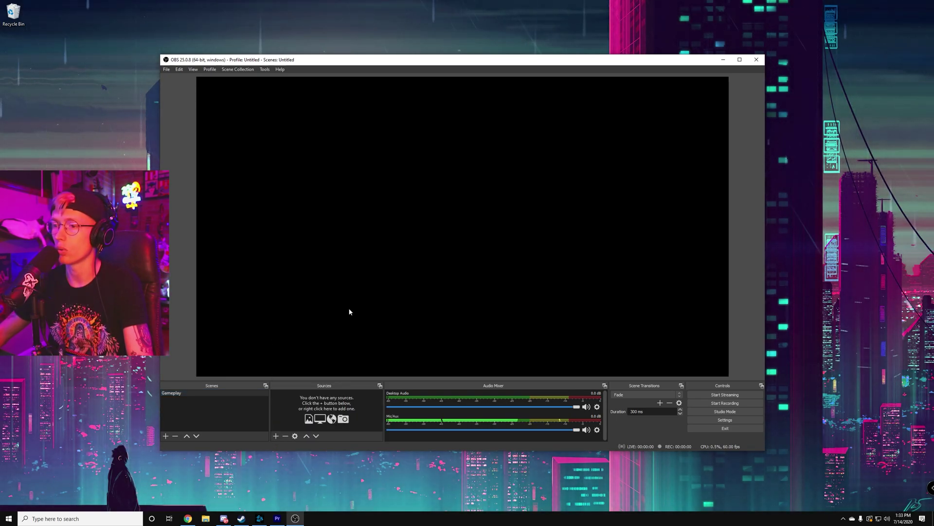
- Add a new Game Capture source to the Gameplay scene, keeping its default name
right_click(348, 309)
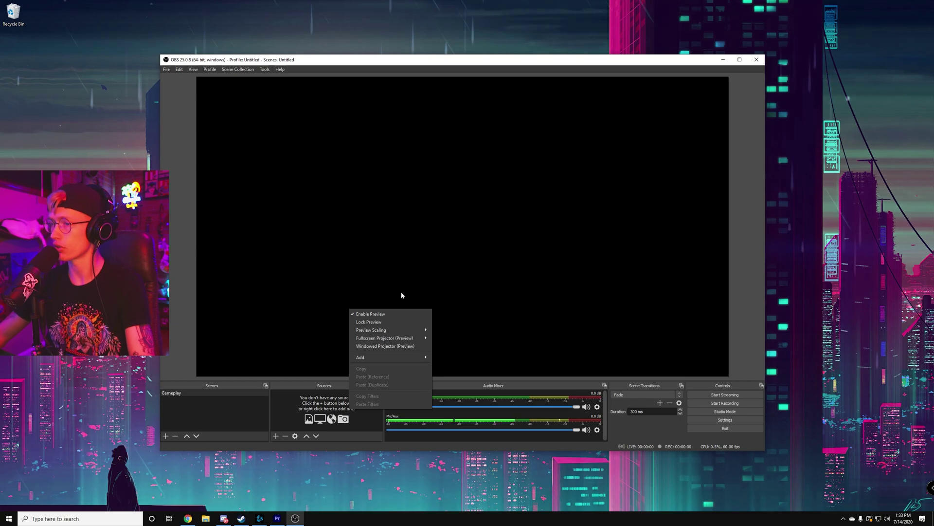
mouse_move(373, 358)
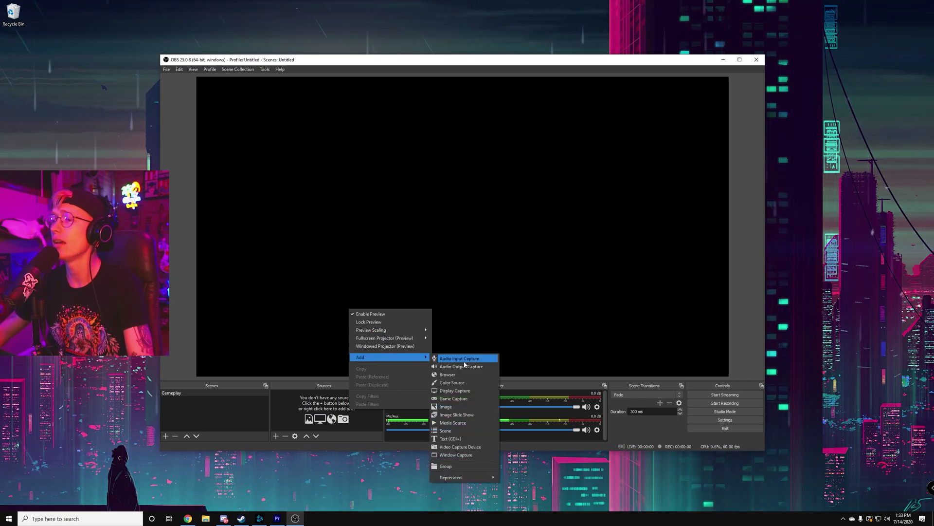
click(455, 399)
click(488, 308)
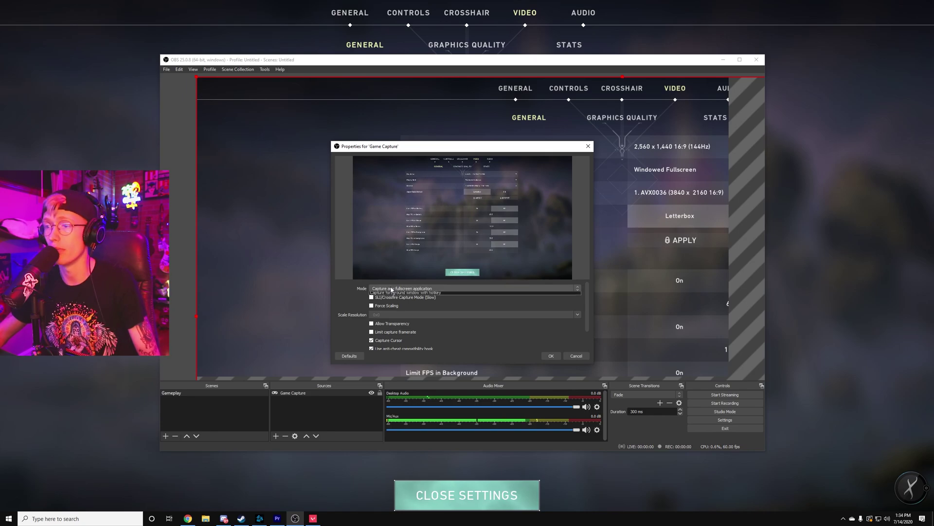
click(418, 289)
click(403, 299)
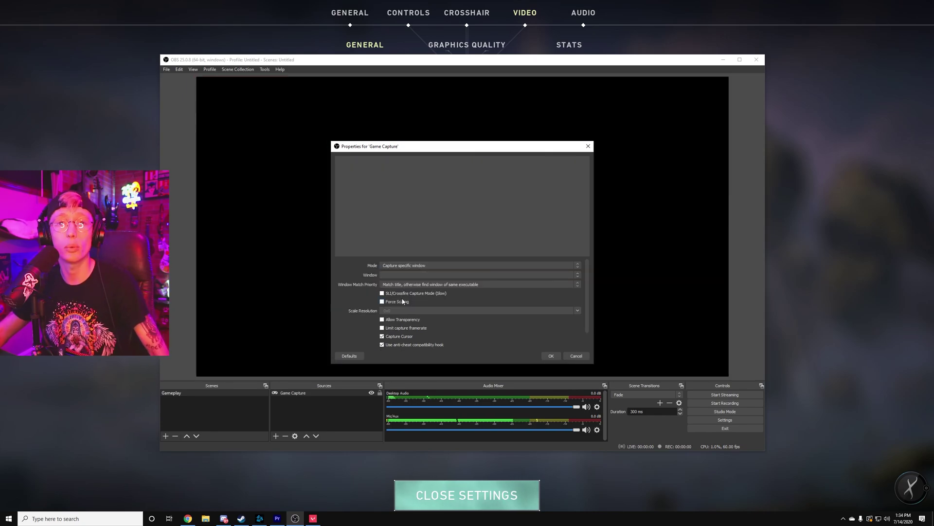
click(439, 275)
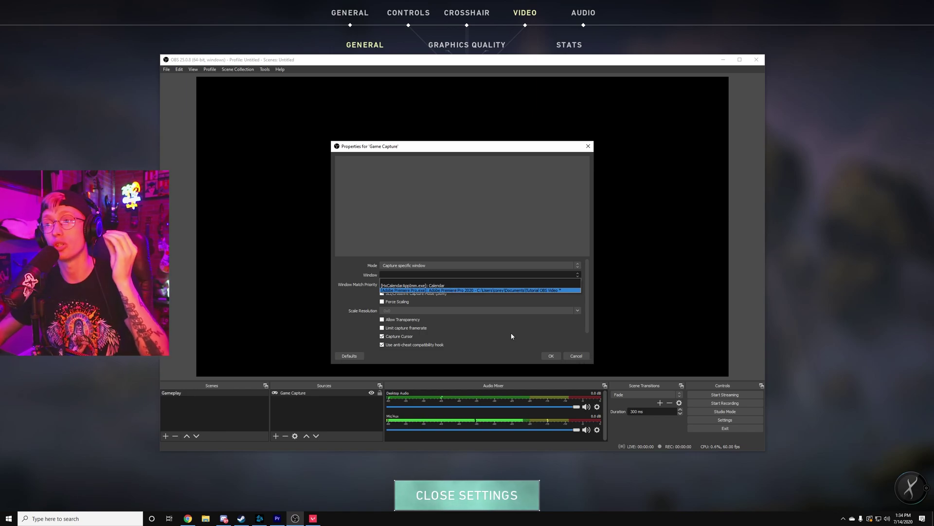
click(569, 356)
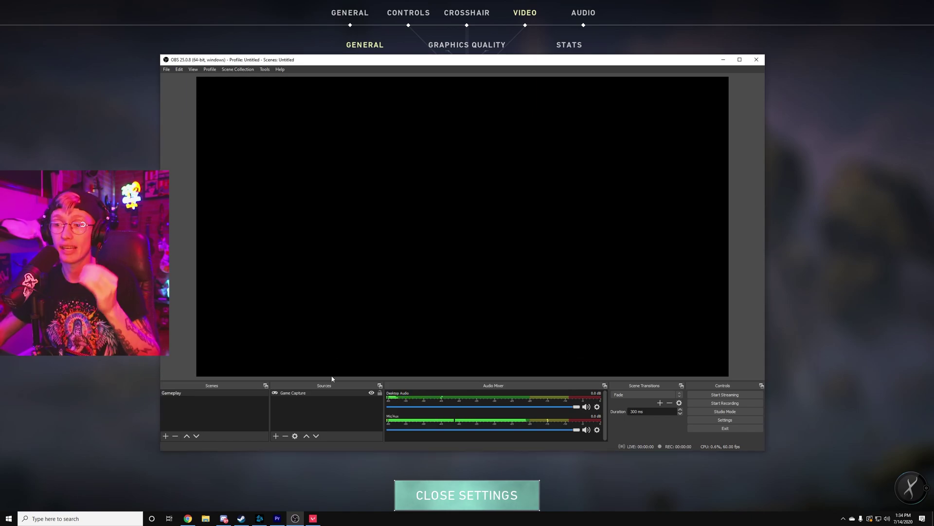
- Configure the Game Capture source to capture a specific window, choose the VALORANT window, and accept the properties
double_click(293, 393)
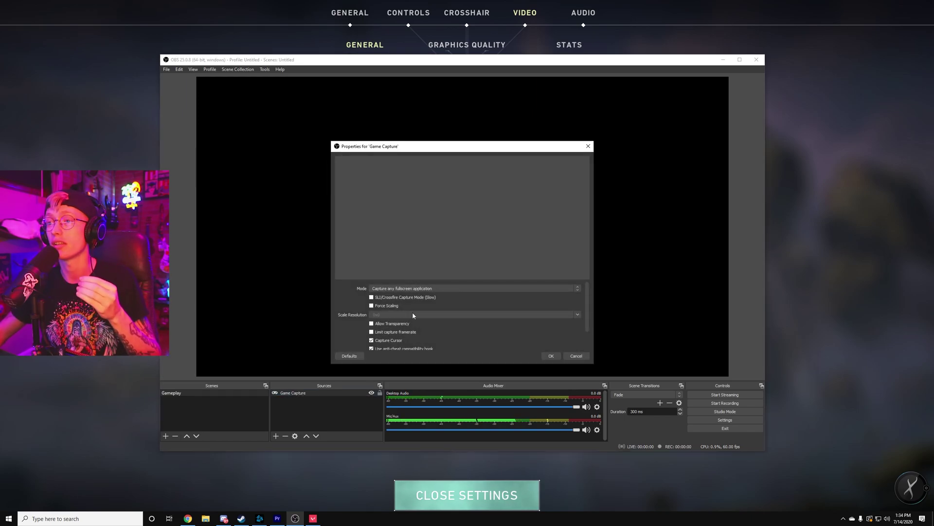
click(413, 288)
click(414, 297)
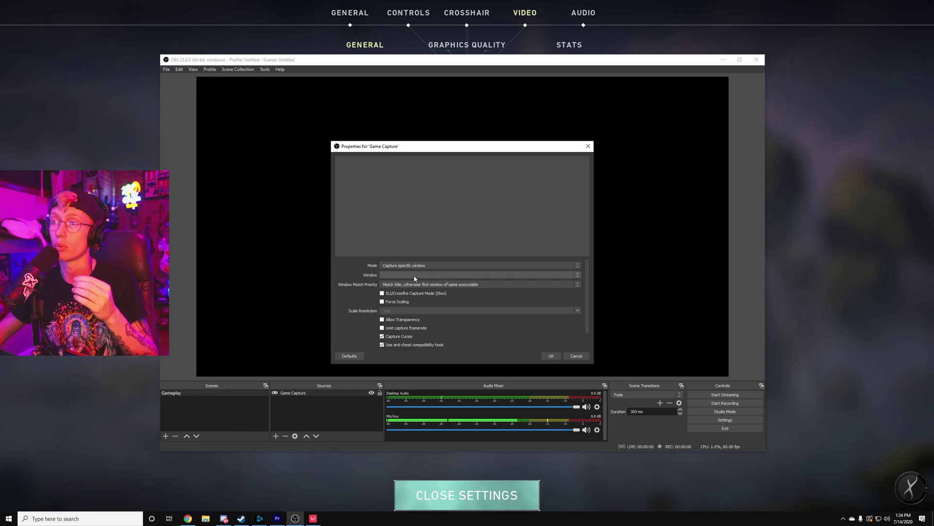
click(415, 276)
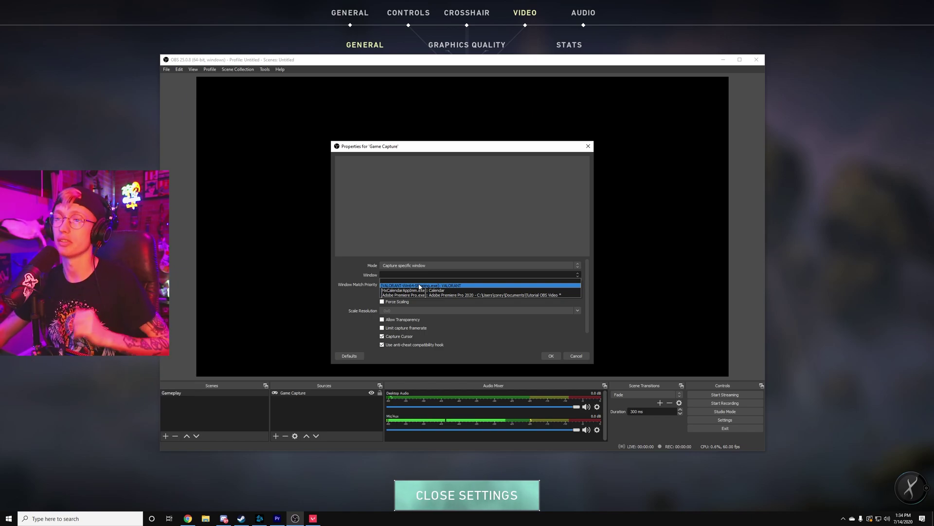
click(420, 286)
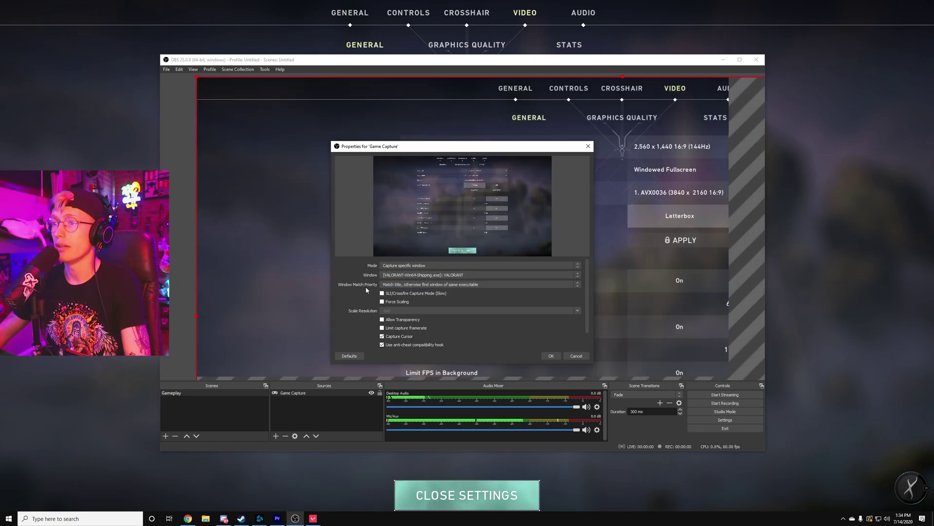
scroll(368, 302, down, 1)
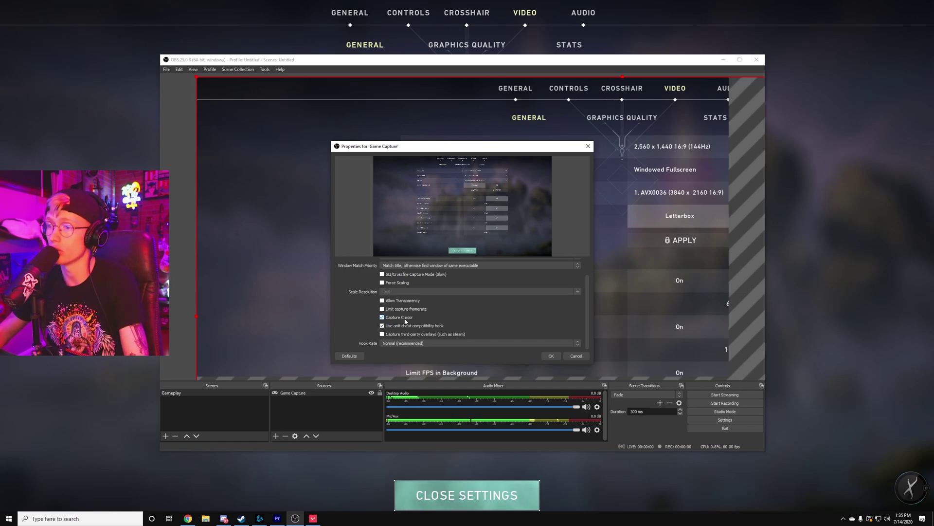
click(550, 356)
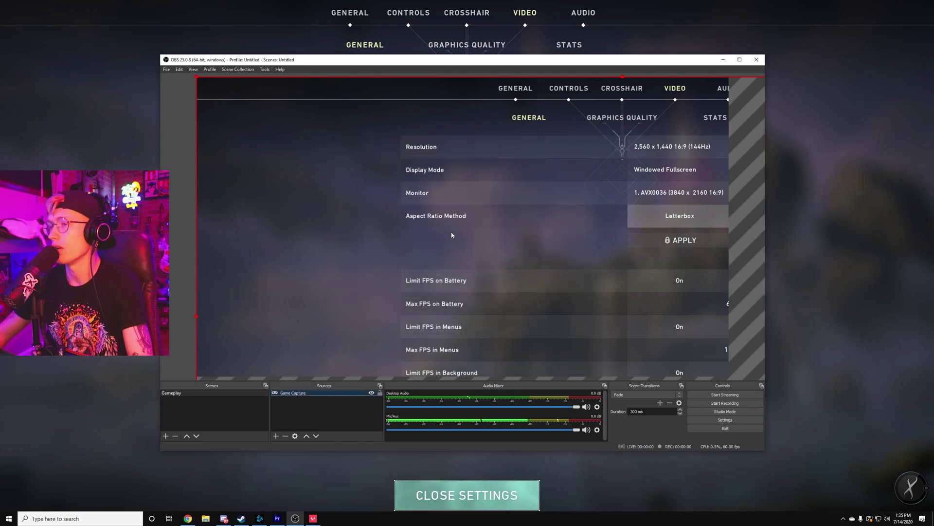
- Move and scale the game capture freehand in the preview until it fills the whole canvas
mouse_move(603, 216)
mouse_down()
mouse_move(387, 183)
mouse_move(366, 371)
mouse_move(581, 166)
mouse_move(513, 136)
mouse_move(501, 156)
mouse_move(592, 223)
mouse_up()
drag(310, 124, 719, 338)
key(ctrl+f)
mouse_move(268, 118)
mouse_down()
mouse_move(287, 112)
mouse_move(280, 105)
mouse_up()
drag(652, 336, 728, 375)
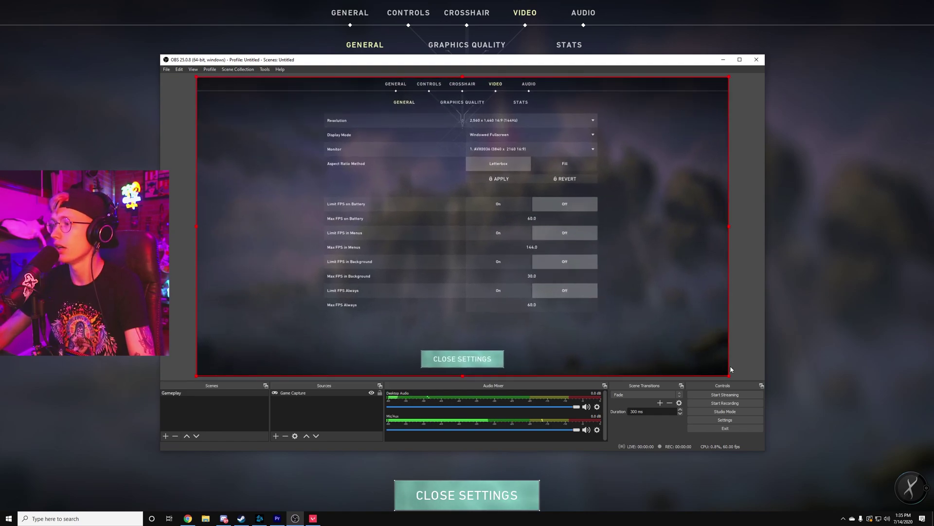
- Apply the Fit to screen transform to the game capture and deselect it
right_click(470, 203)
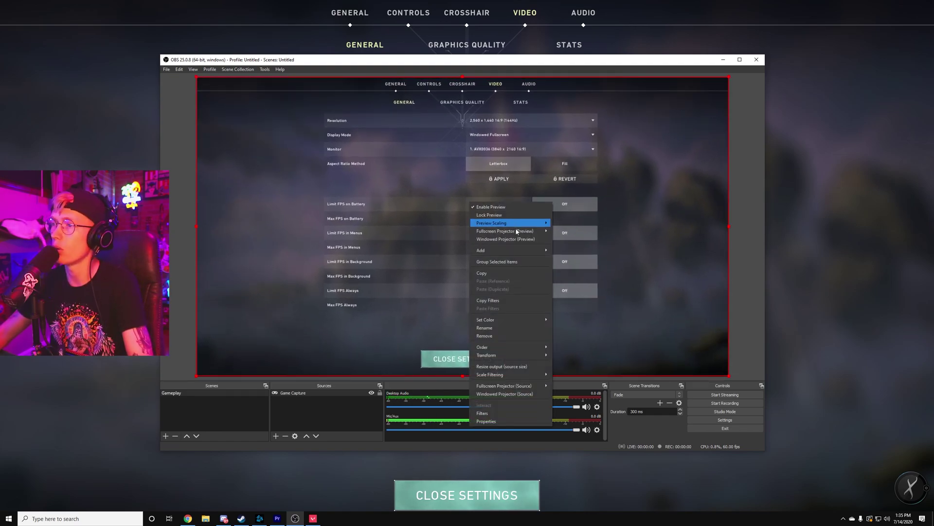
mouse_move(520, 358)
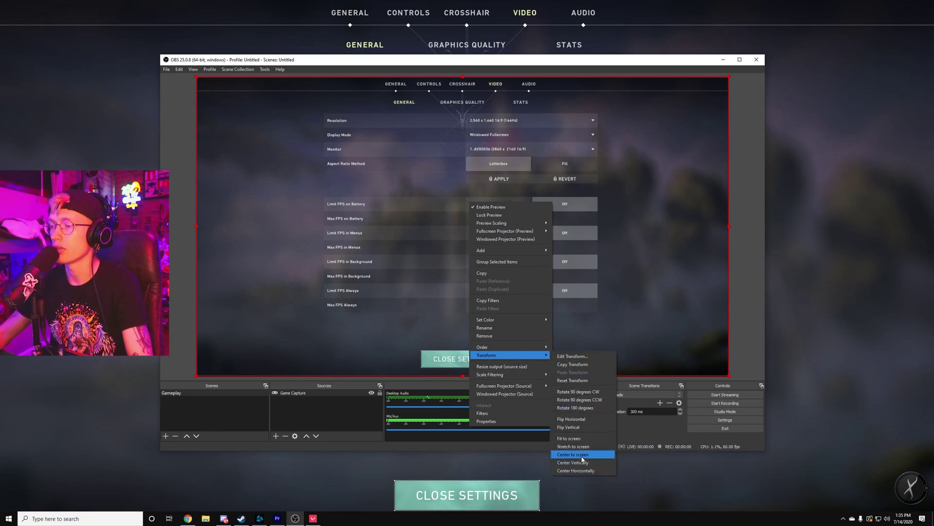
click(586, 438)
click(748, 271)
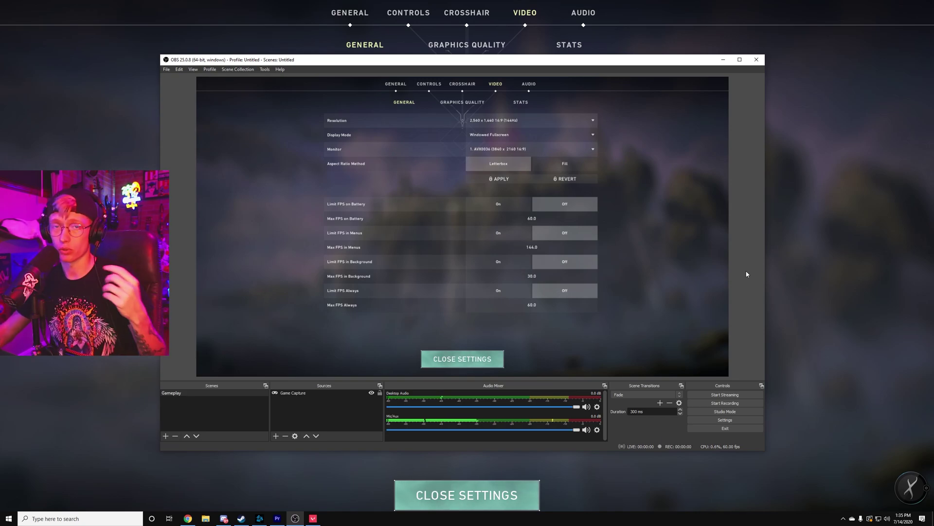
- Hide the Game Capture source in the Gameplay scene
click(350, 370)
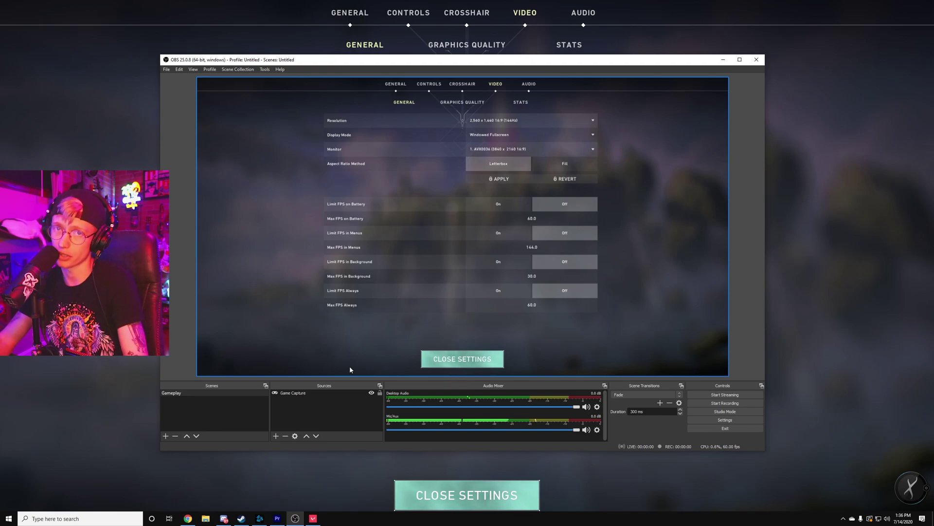
click(310, 392)
click(303, 410)
click(372, 393)
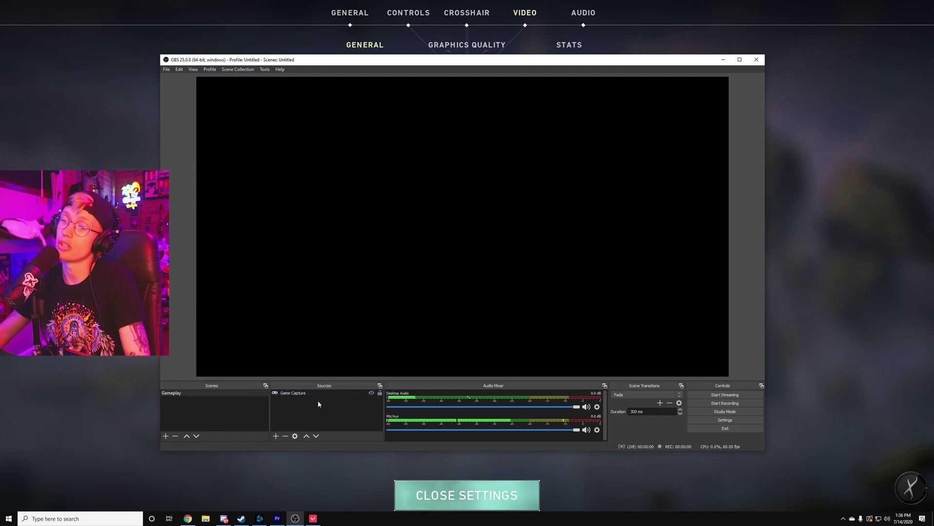
- Add a Display Capture source with its default name, set to Display 1: 2560x1440 @ 0,0 with cursor capture kept on
right_click(293, 417)
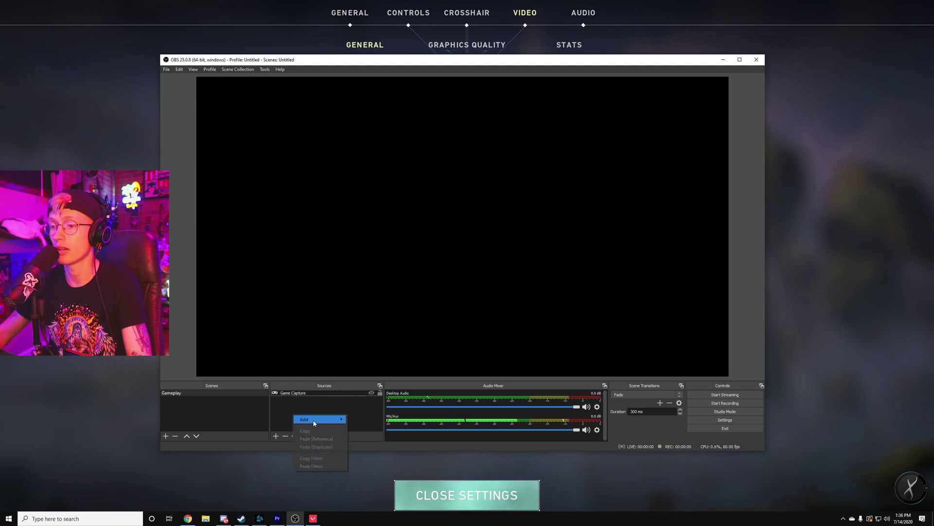
mouse_move(317, 424)
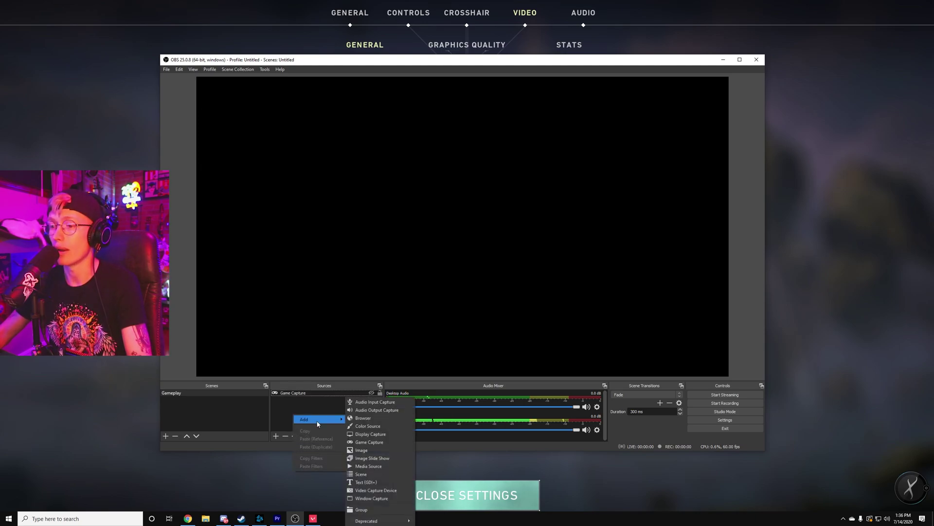
click(387, 434)
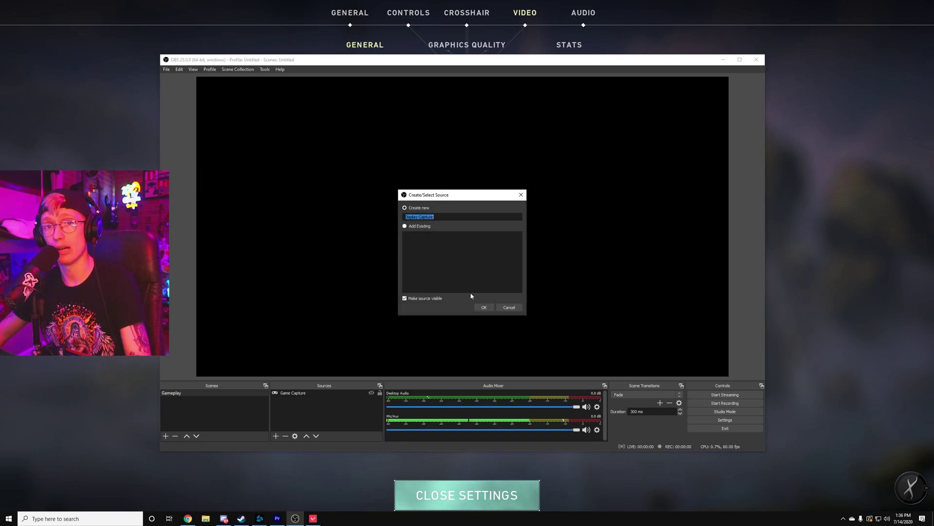
click(484, 307)
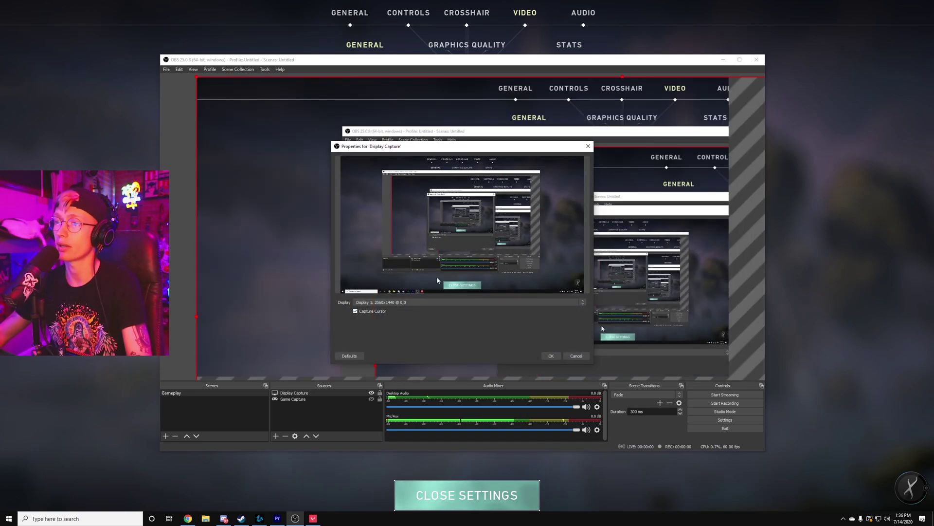
click(385, 302)
click(397, 309)
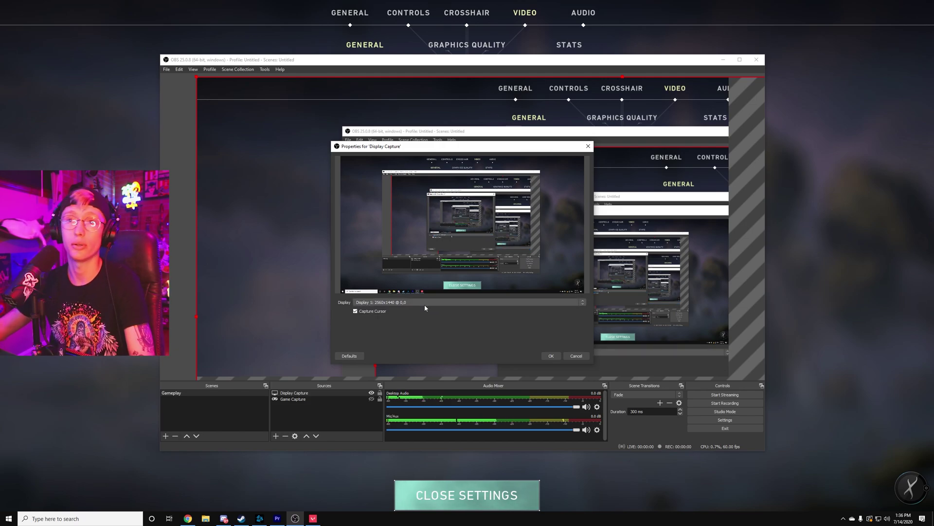
click(550, 356)
- Apply the Fit to screen transform to the display capture and deselect it
right_click(436, 232)
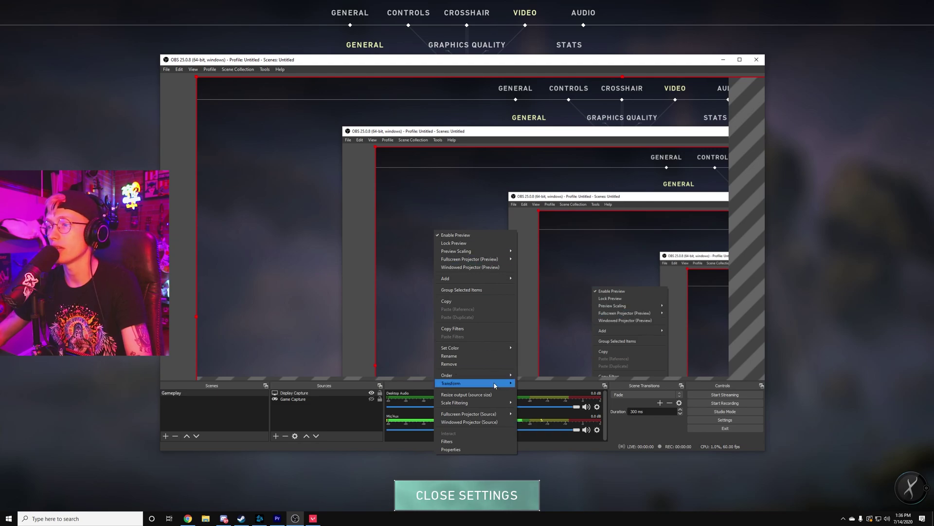
mouse_move(494, 385)
click(569, 462)
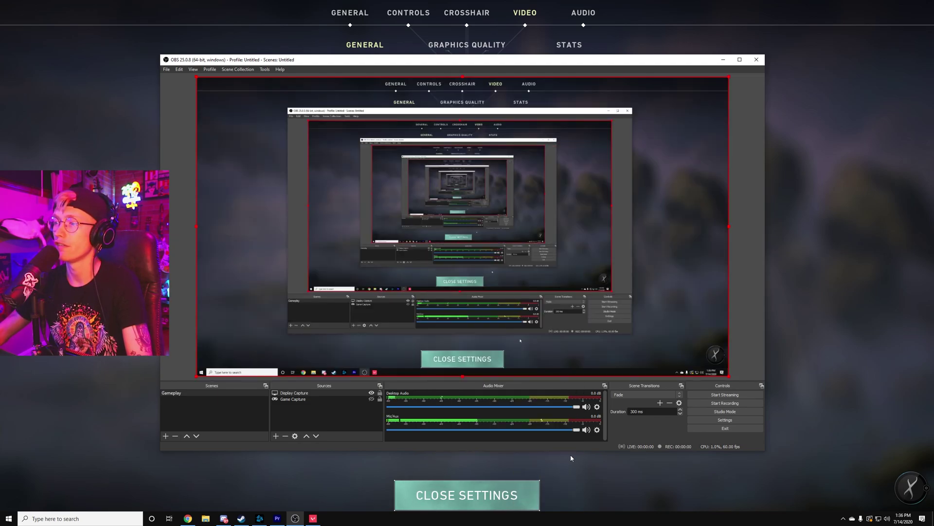
click(744, 318)
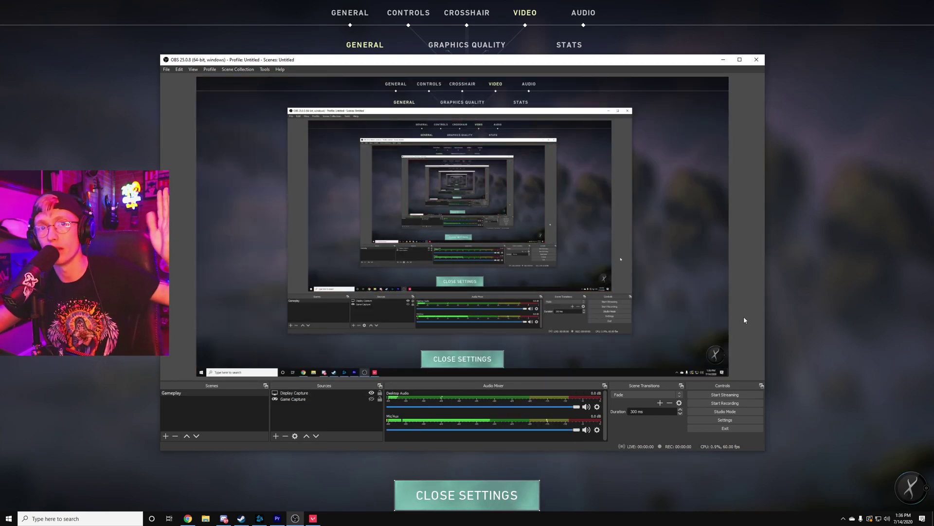